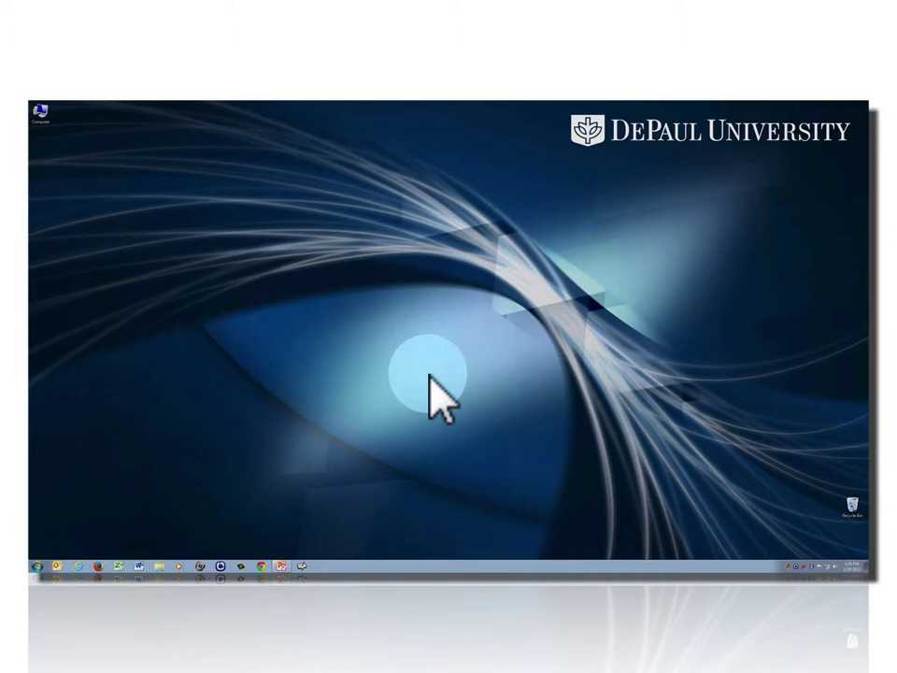
- In PowerPoint, export every slide of the open presentation to the desktop as PNG images under the name Slide 1
{"action": "left_click", "coordinate": [280, 564]}
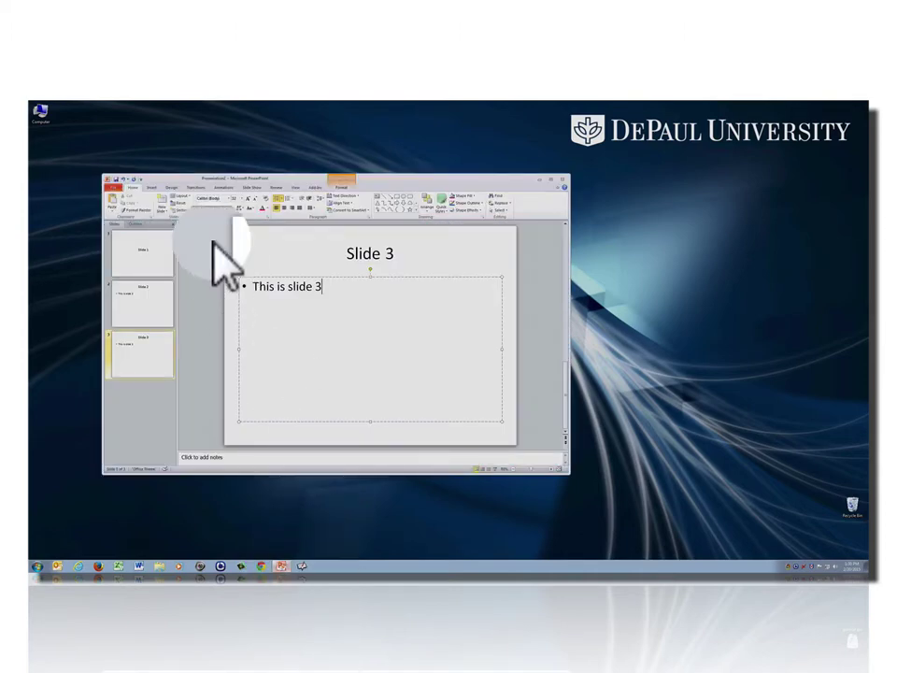
{"action": "left_click", "coordinate": [140, 257]}
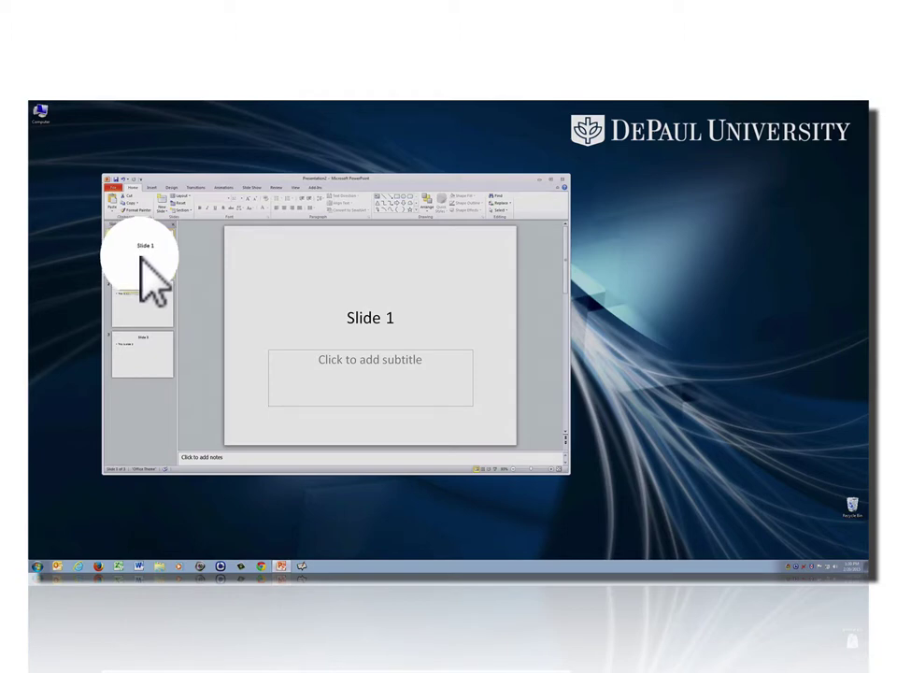
{"action": "left_click", "coordinate": [112, 188]}
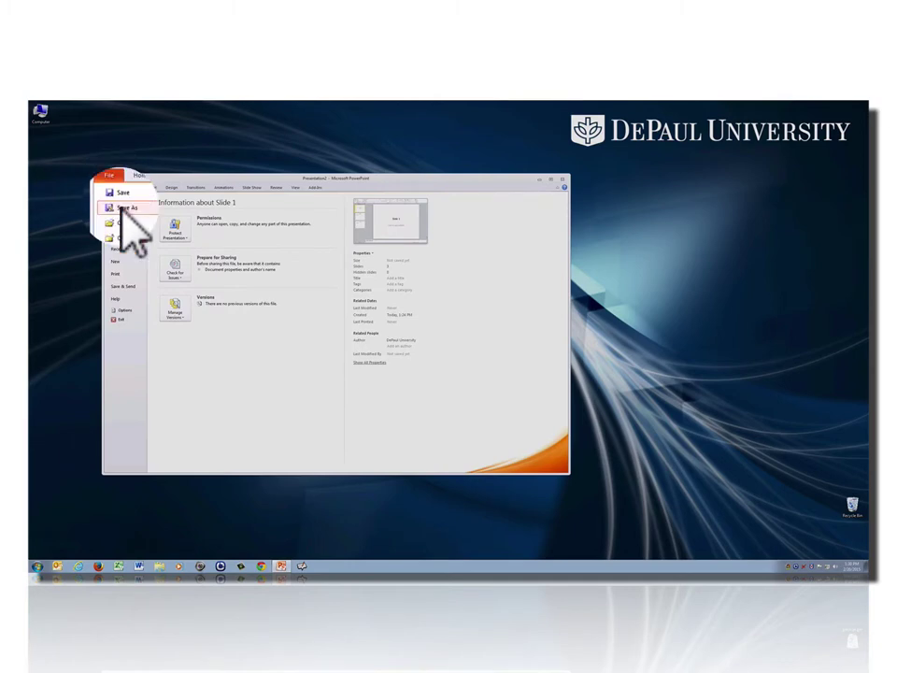
{"action": "left_click", "coordinate": [117, 194]}
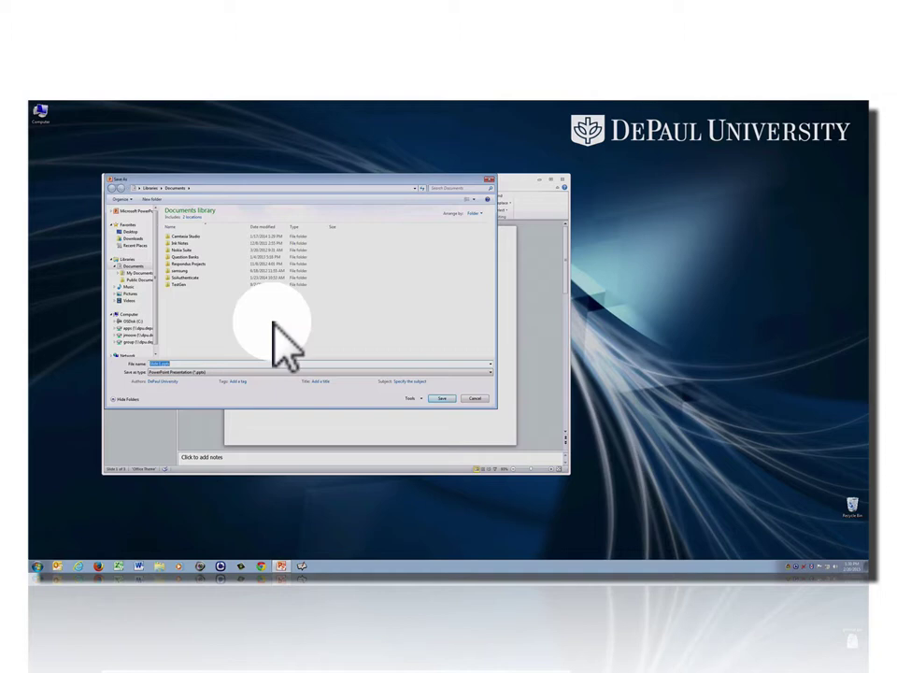
{"action": "left_click", "coordinate": [377, 373]}
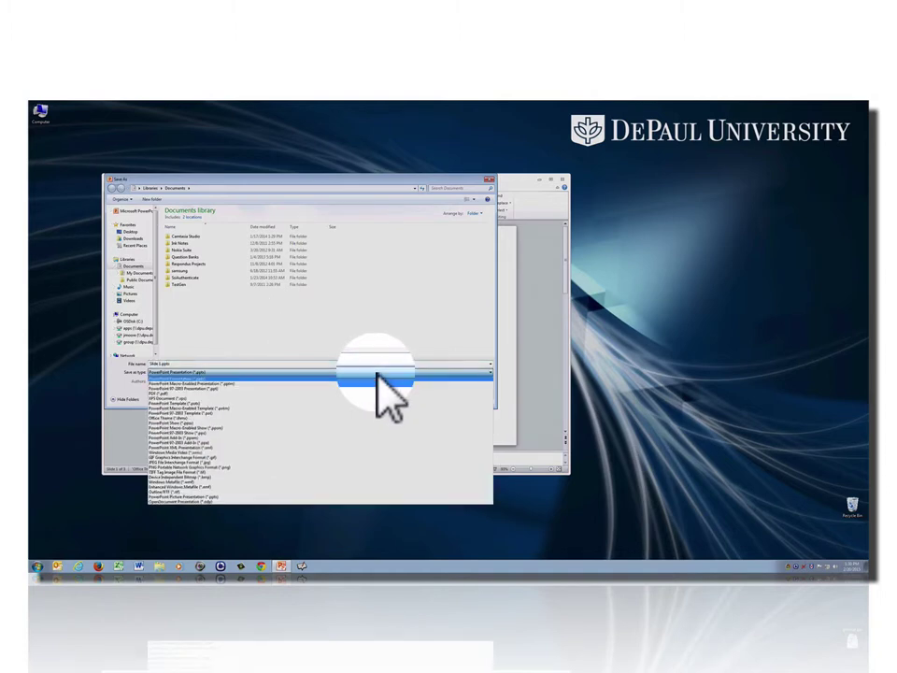
{"action": "left_click", "coordinate": [203, 468]}
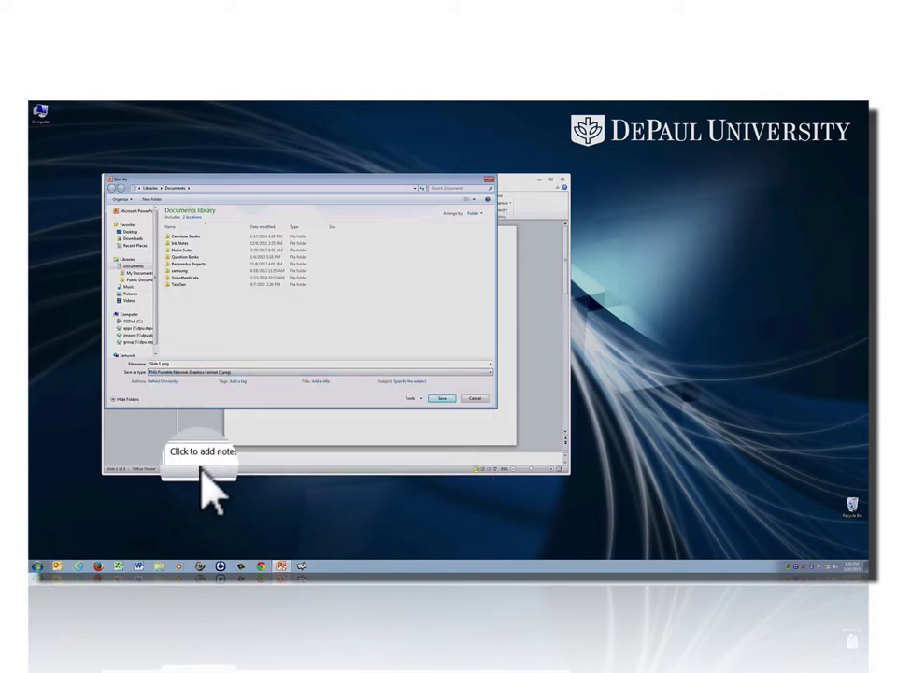
{"action": "left_click", "coordinate": [136, 239]}
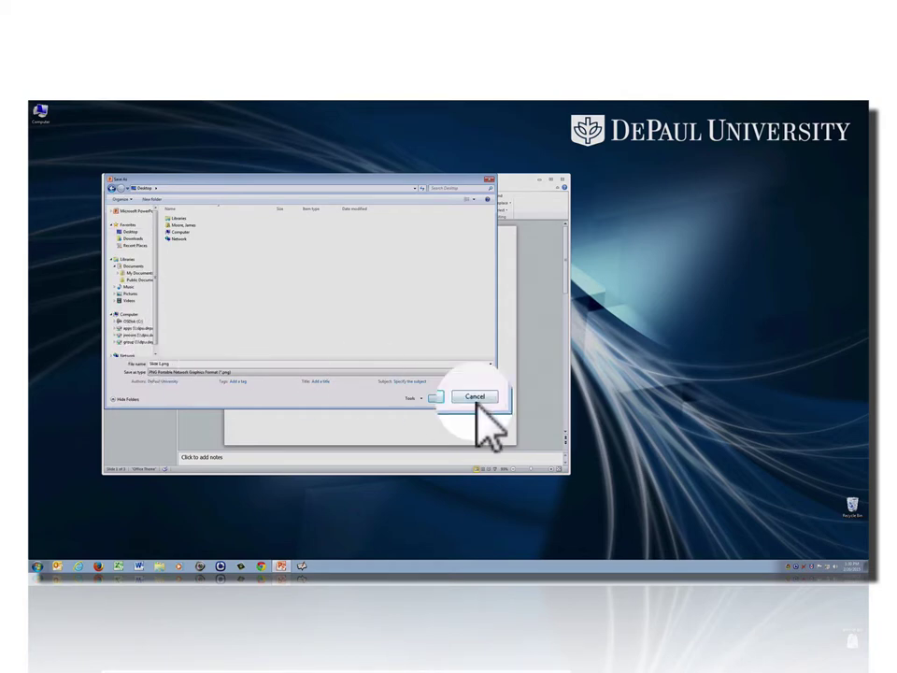
{"action": "left_click", "coordinate": [443, 400]}
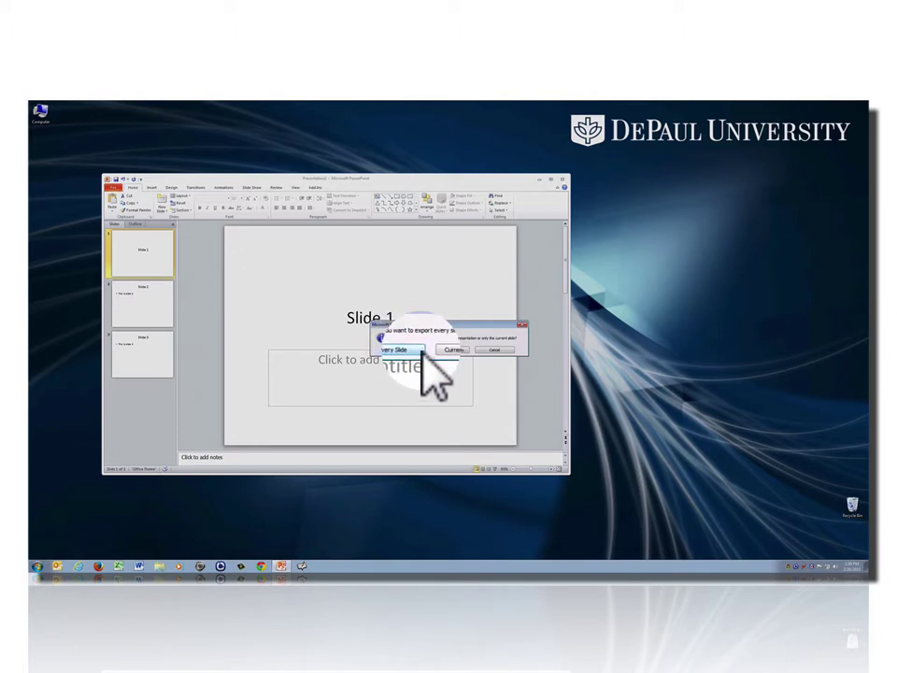
{"action": "left_click", "coordinate": [402, 350]}
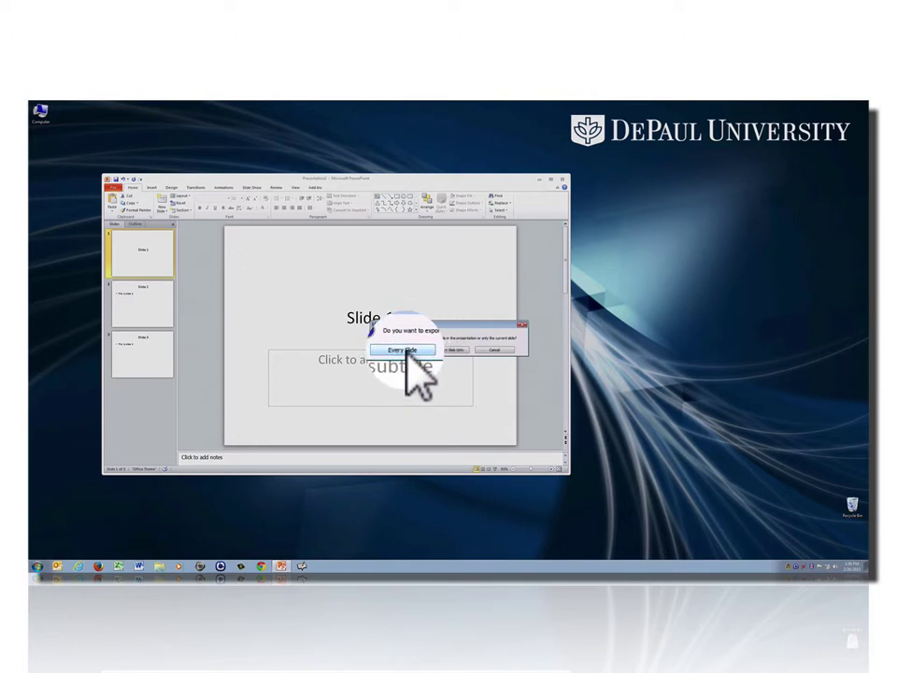
{"action": "left_click", "coordinate": [449, 351]}
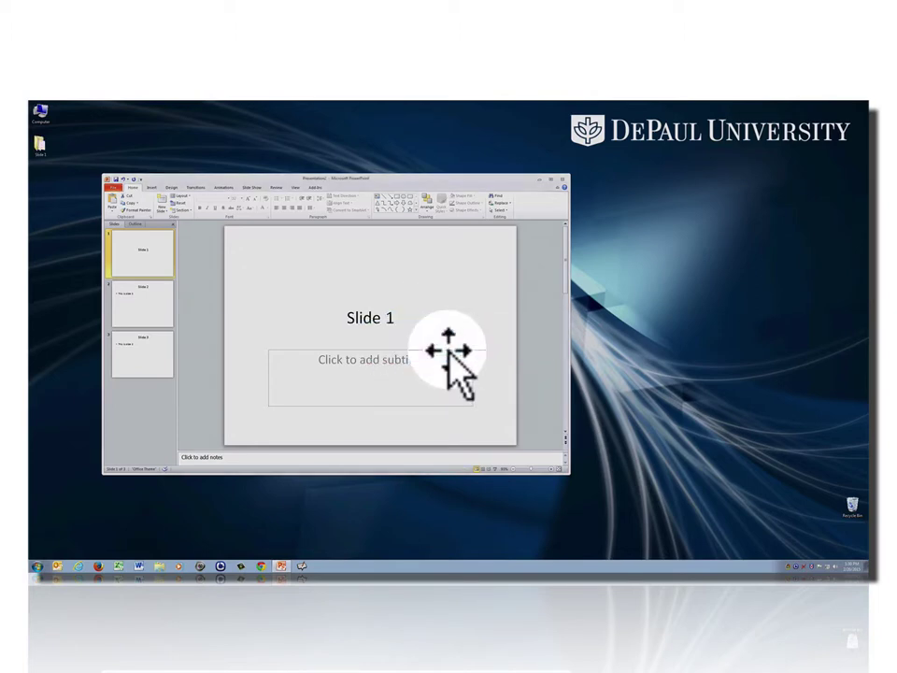
- Close the presentation and check the exported images in the Slide 1 folder on the desktop
{"action": "left_click", "coordinate": [564, 181]}
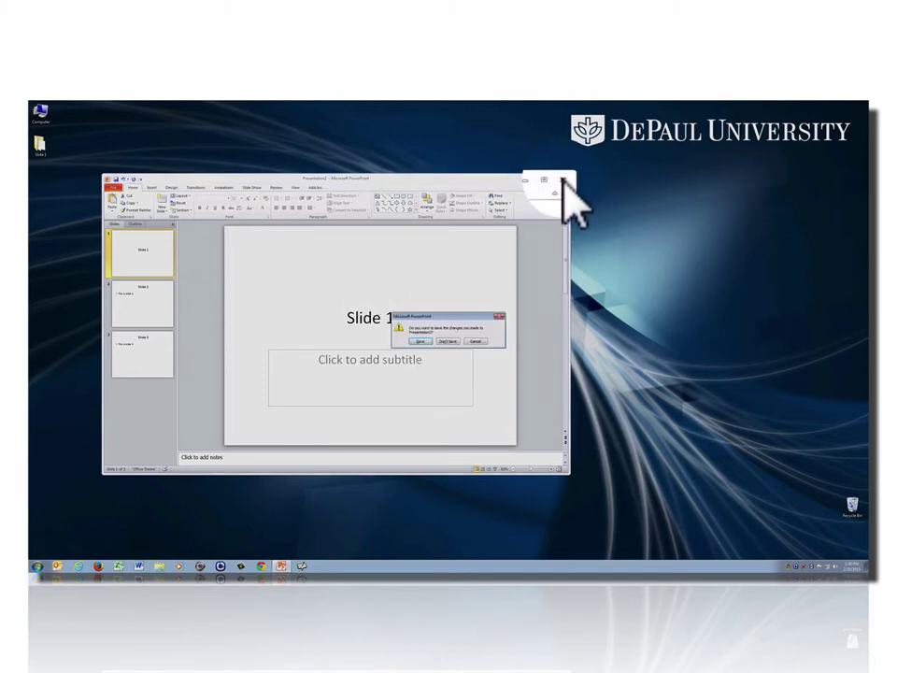
{"action": "left_click", "coordinate": [425, 342]}
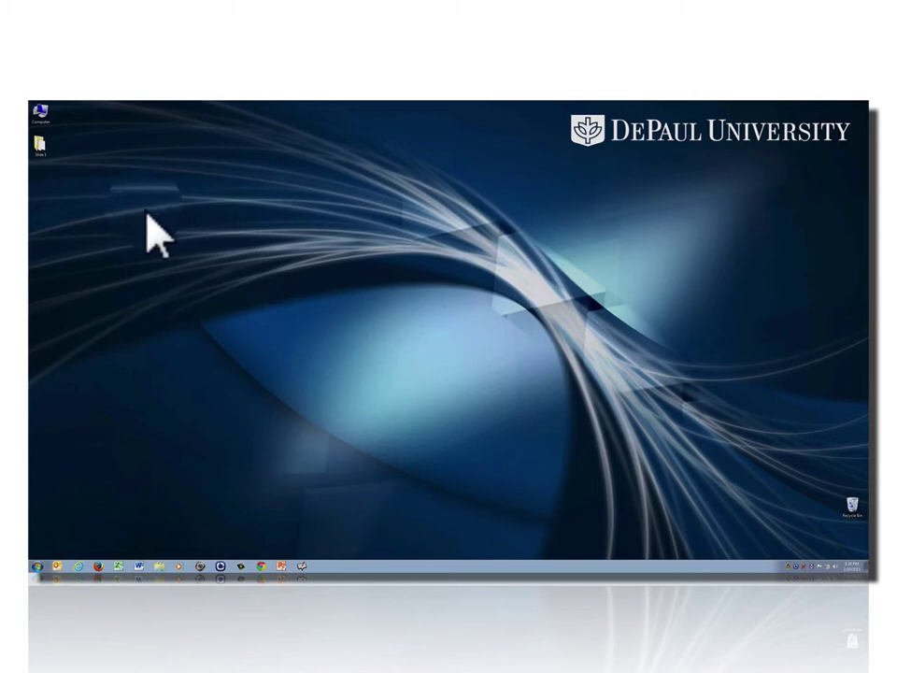
{"action": "double_click", "coordinate": [49, 144]}
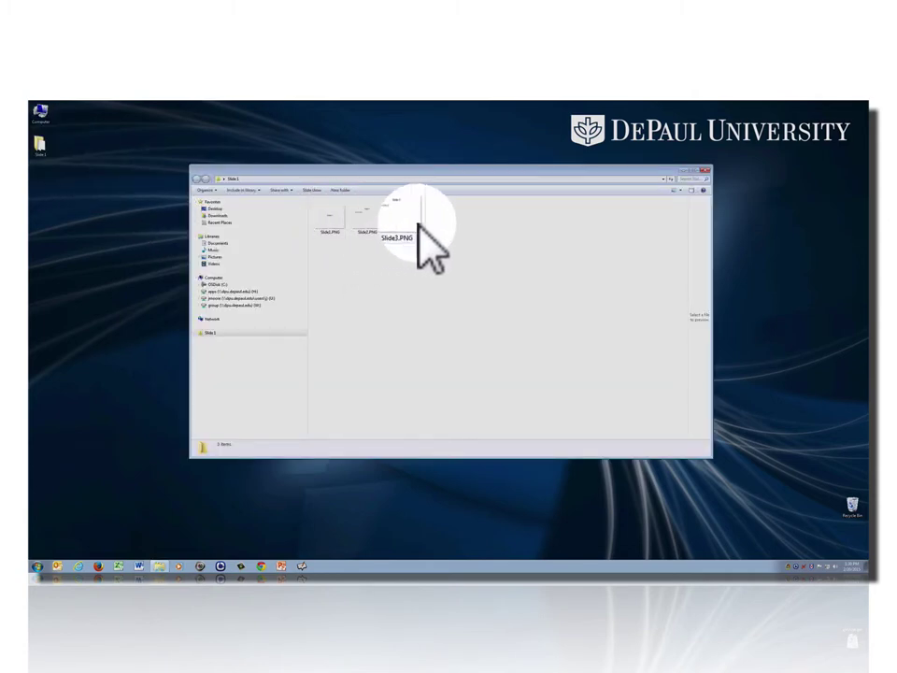
{"action": "left_click", "coordinate": [703, 175]}
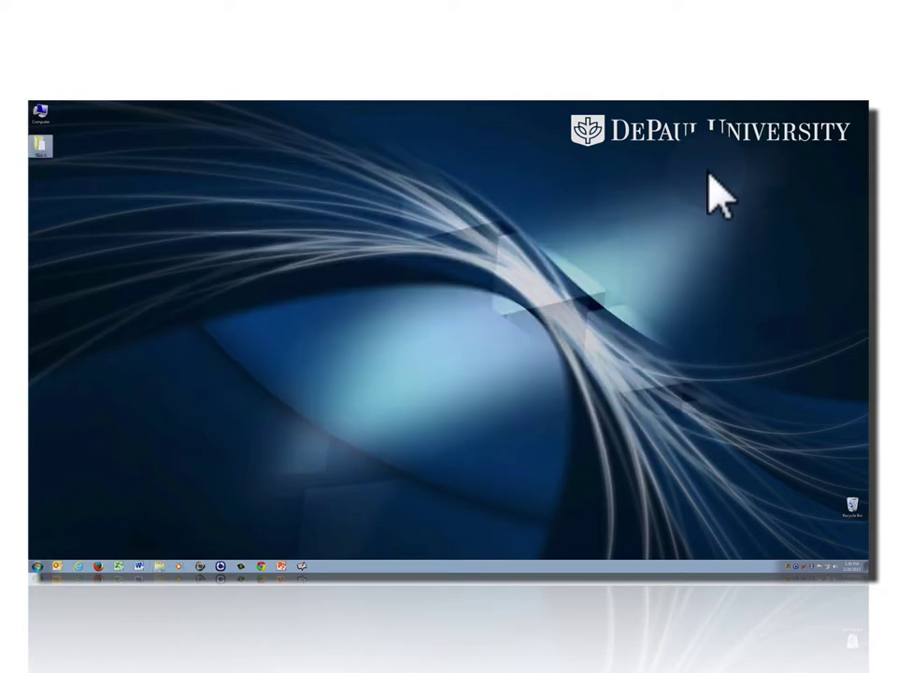
- Switch to Open-Sankoré and add the desktop's Slide 1 folder of images to the selected document under Example
{"action": "left_click", "coordinate": [301, 561]}
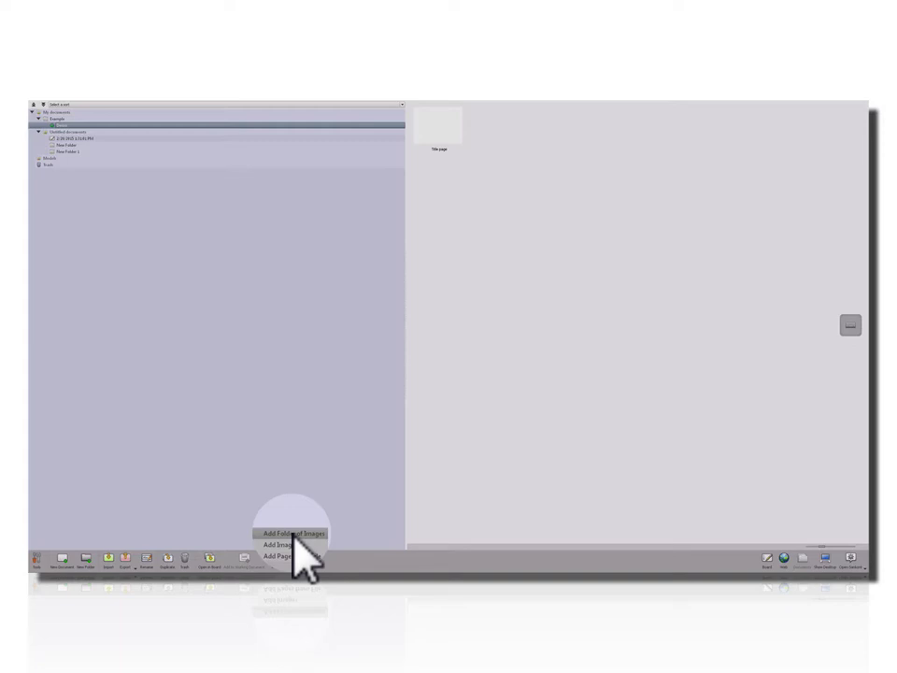
{"action": "left_click", "coordinate": [293, 534]}
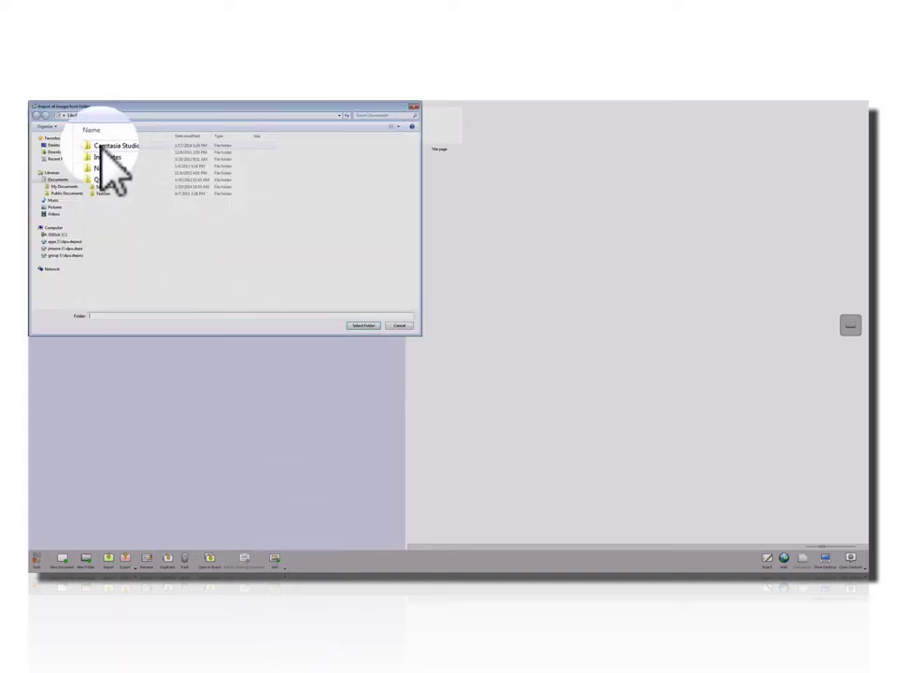
{"action": "left_click", "coordinate": [54, 145]}
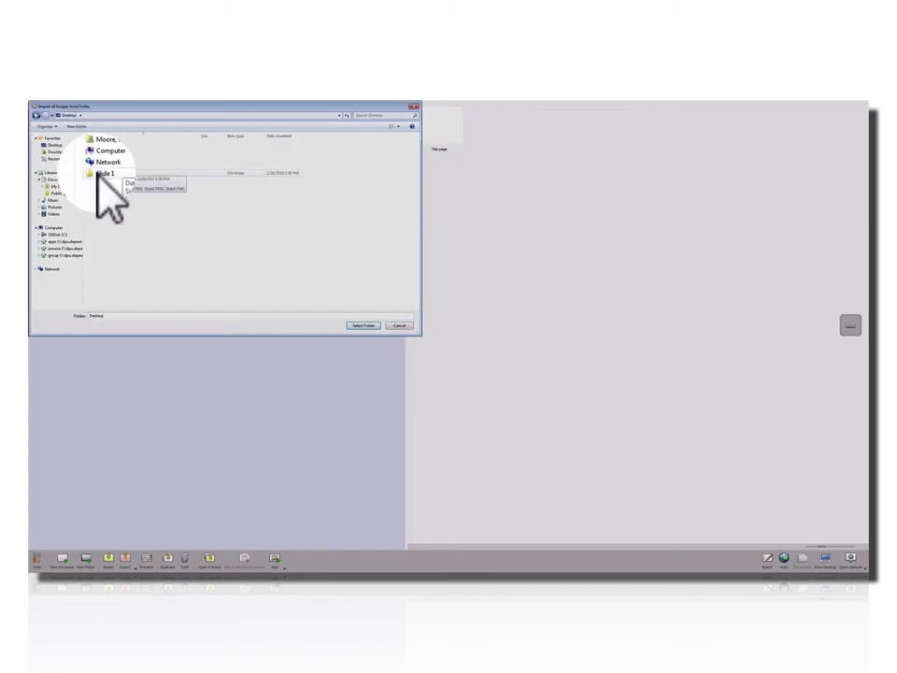
{"action": "left_click", "coordinate": [101, 175]}
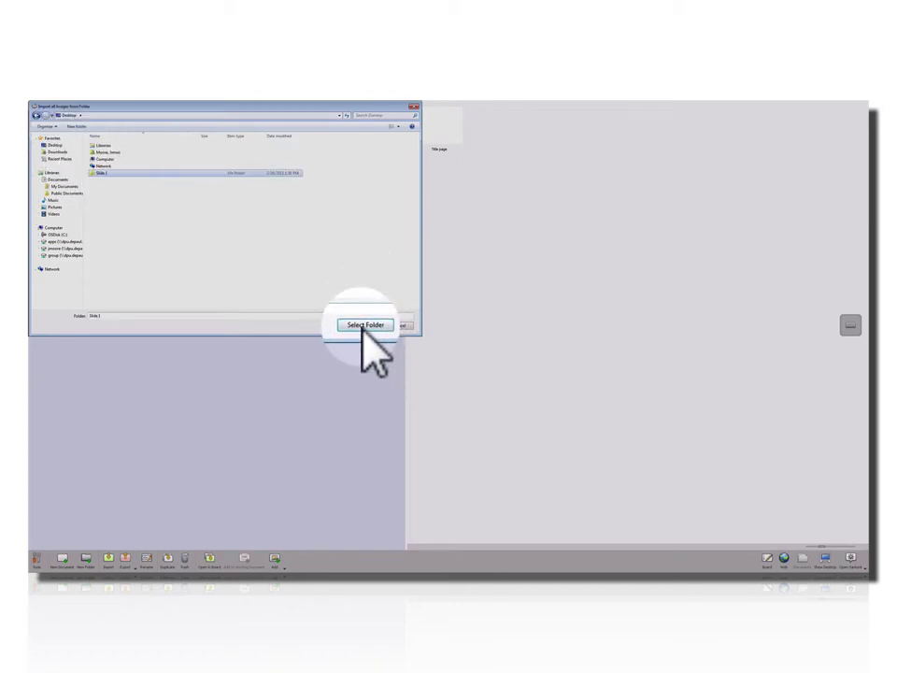
{"action": "left_click", "coordinate": [364, 327]}
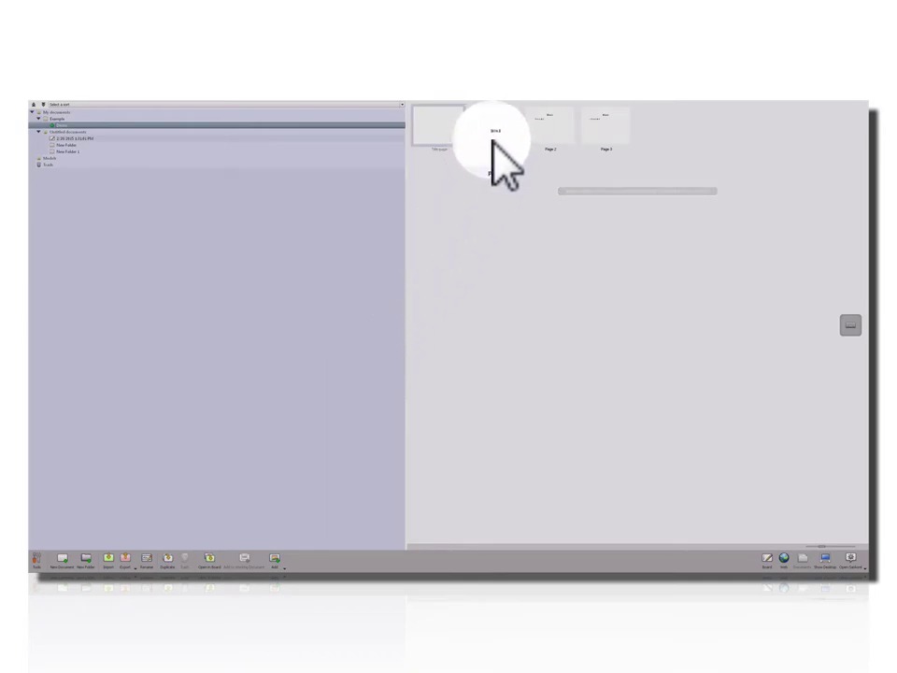
- Open the imported Slide 1 page on the board, page forward to Slide 3 and return to Slide 1
{"action": "double_click", "coordinate": [492, 146]}
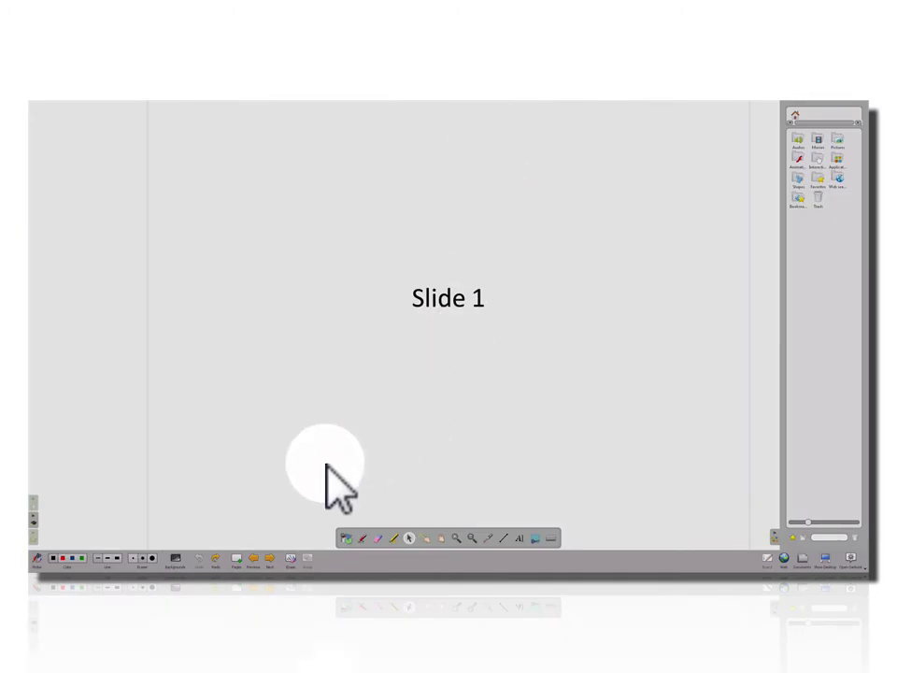
{"action": "left_click", "coordinate": [270, 555]}
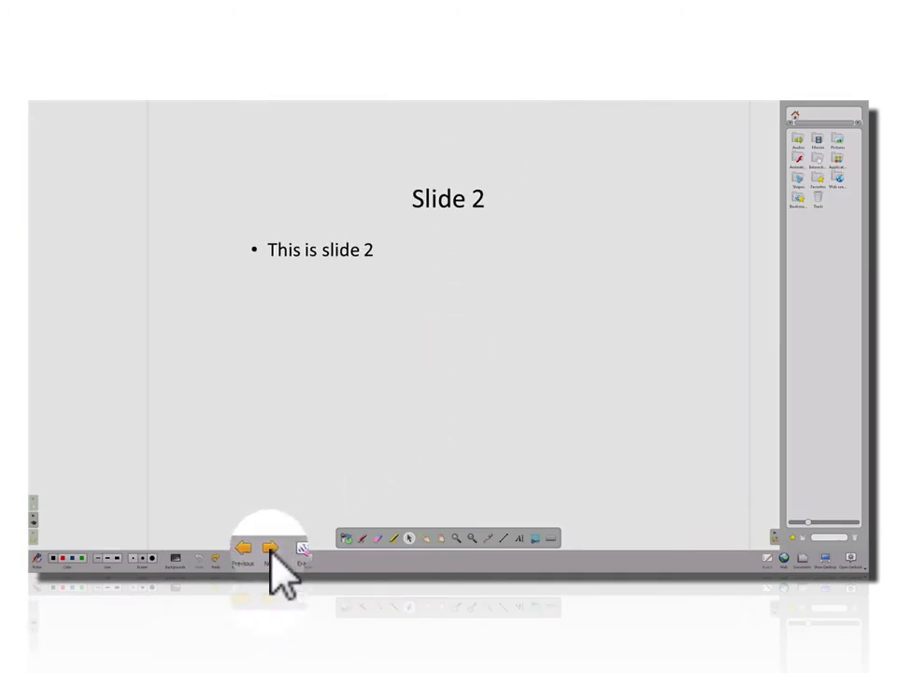
{"action": "left_click", "coordinate": [270, 551]}
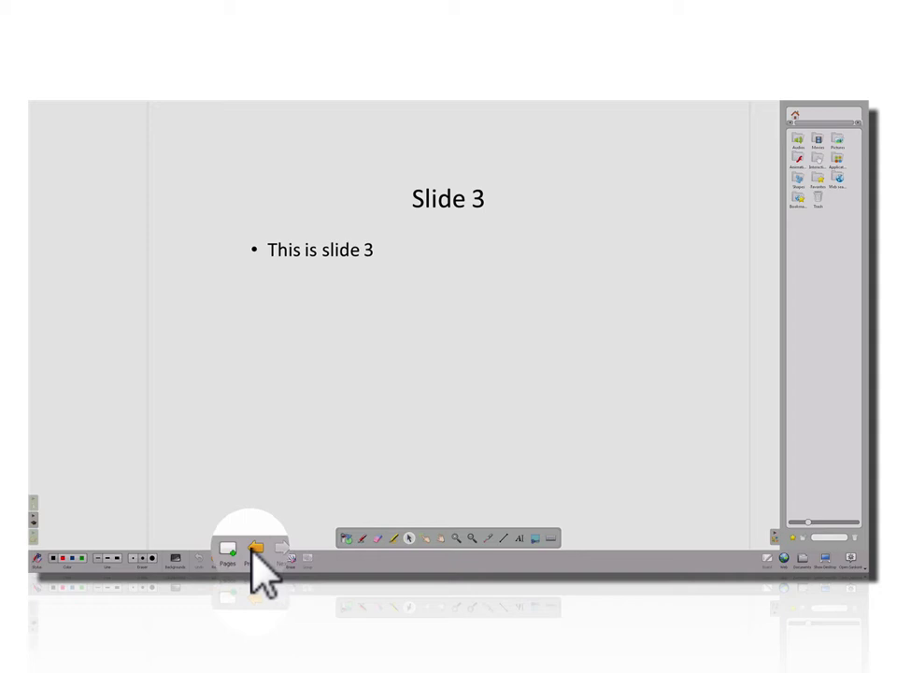
{"action": "left_click", "coordinate": [254, 551]}
{"action": "left_click", "coordinate": [254, 552]}
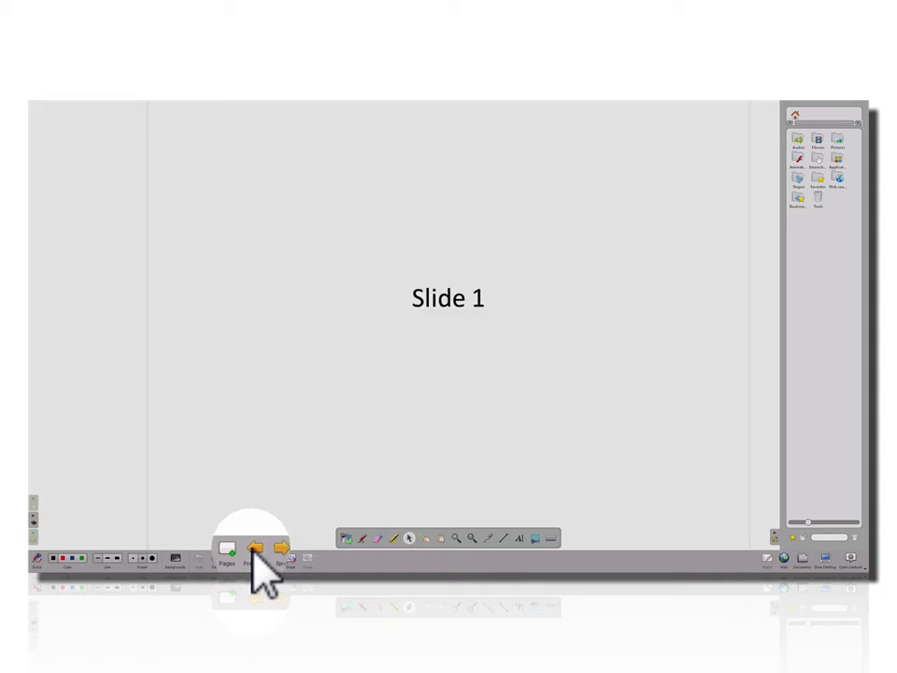
- Show the desktop from the whiteboard and launch Camtasia Studio
{"action": "left_click", "coordinate": [826, 551]}
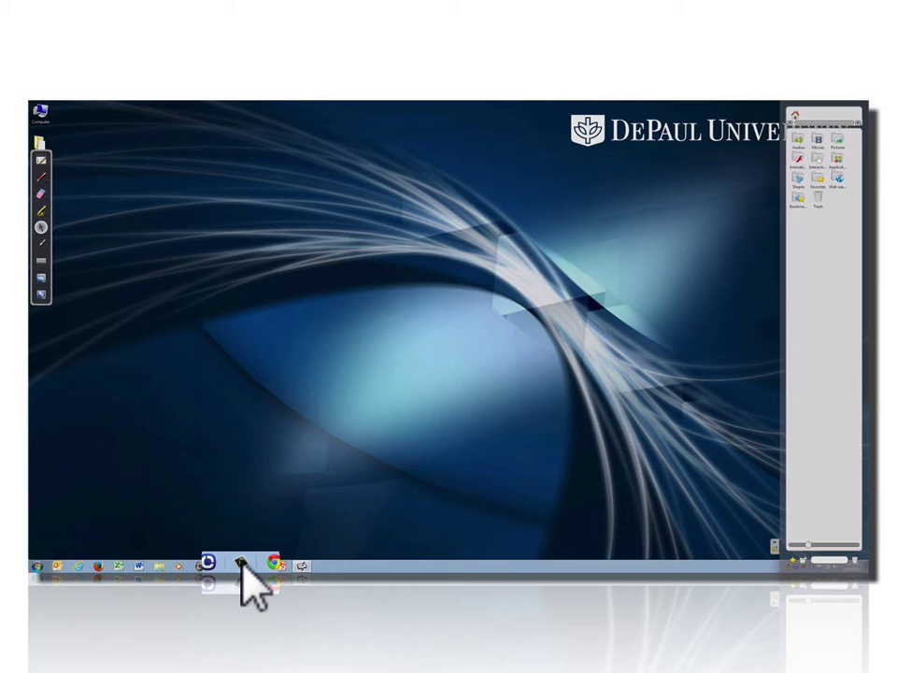
{"action": "left_click", "coordinate": [241, 562]}
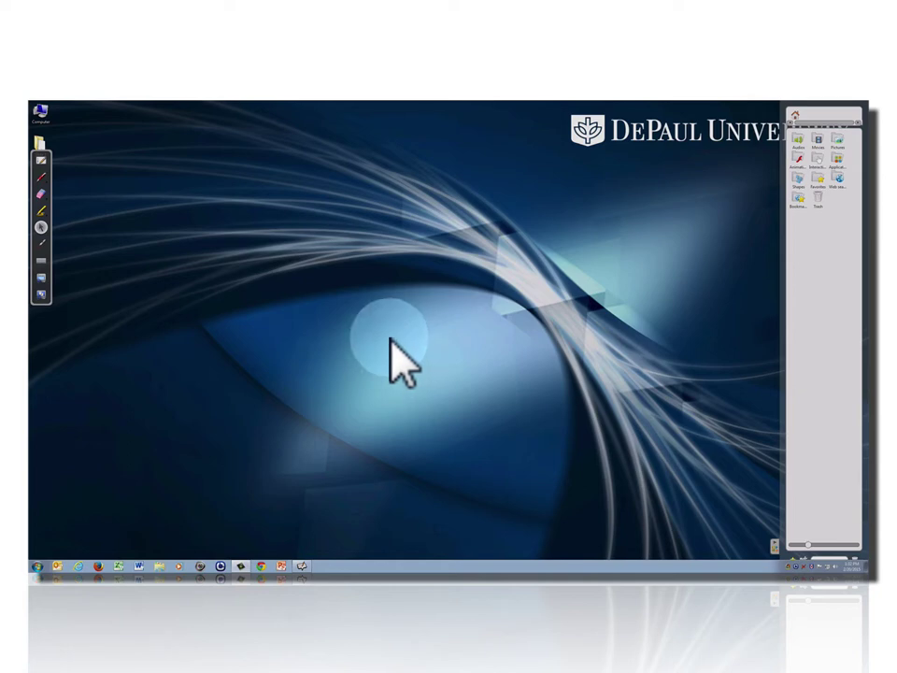
{"action": "left_click", "coordinate": [392, 338]}
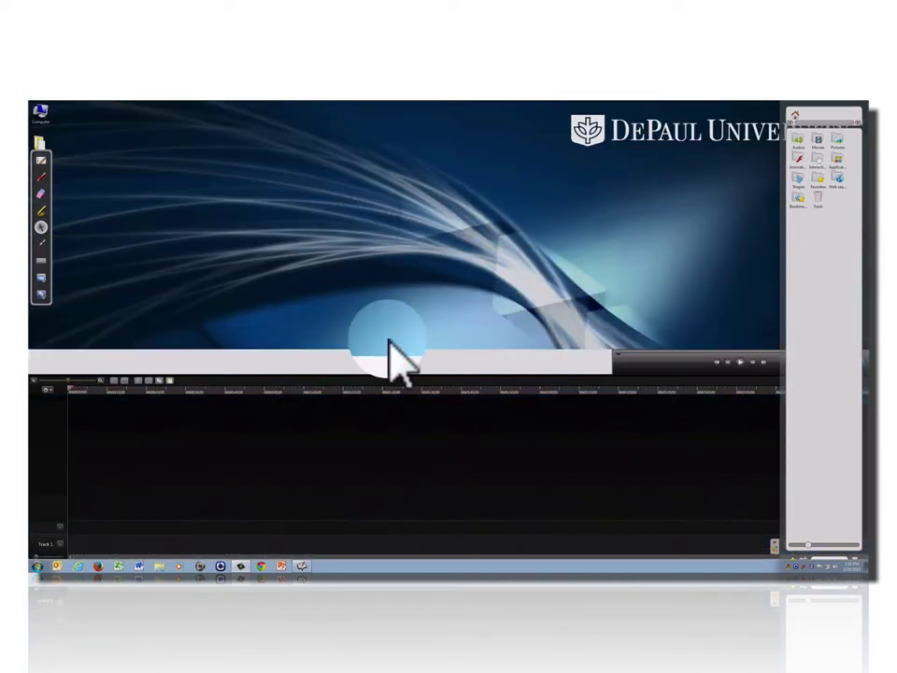
{"action": "left_click", "coordinate": [515, 374]}
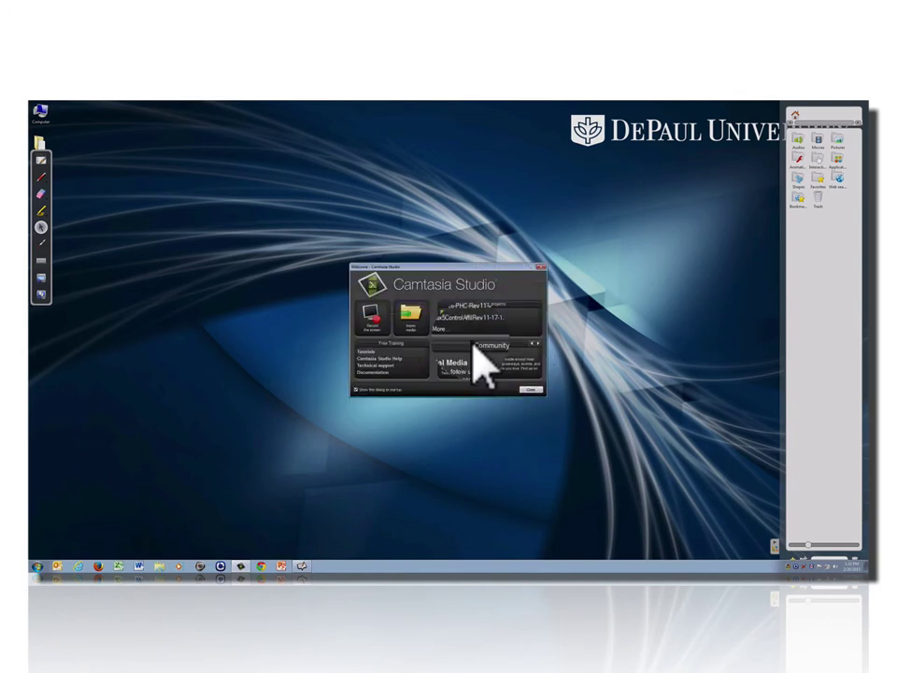
- Start a full-screen recording with the Camtasia recorder, dismissing the audio message
{"action": "left_click", "coordinate": [376, 316]}
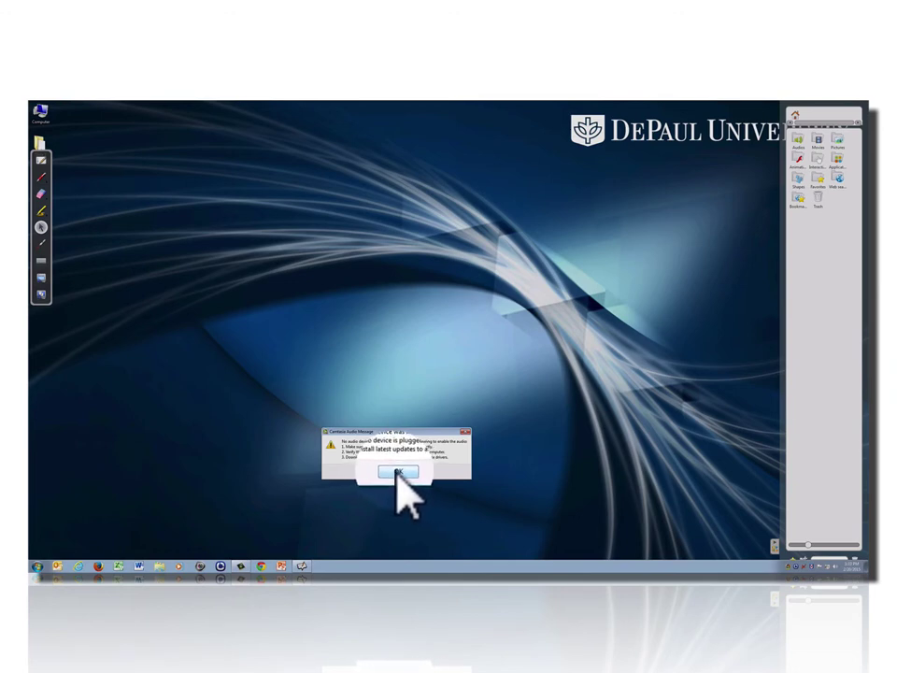
{"action": "left_click", "coordinate": [399, 472]}
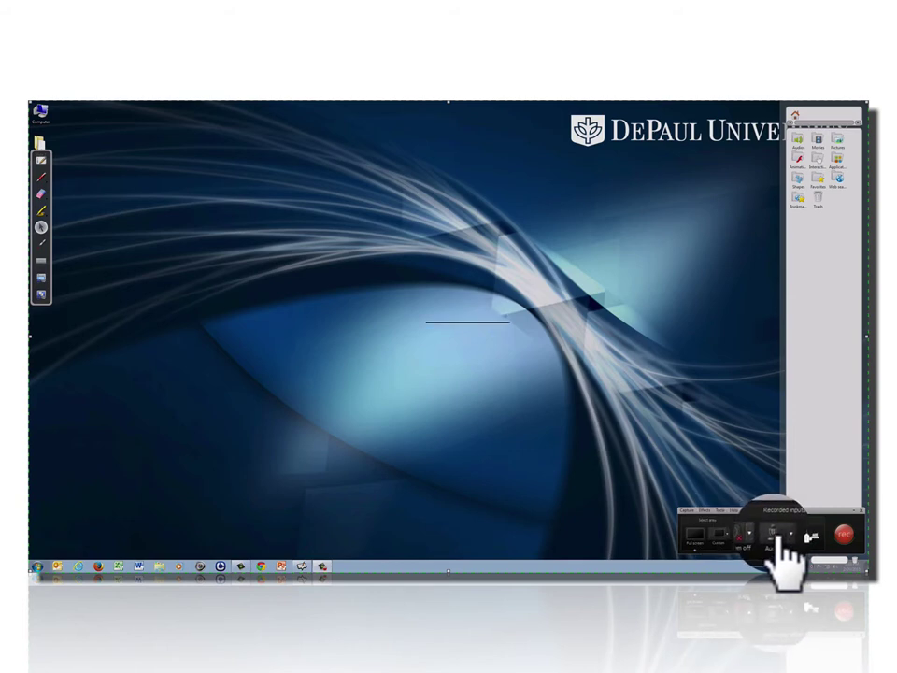
{"action": "left_click", "coordinate": [832, 538]}
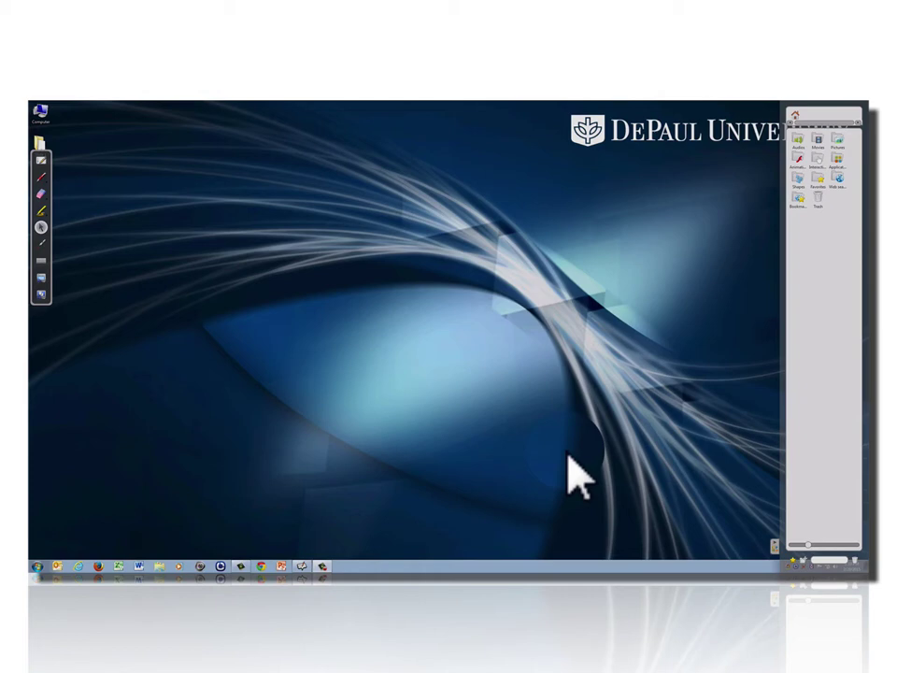
- Return to the Open-Sankoré board and underline the Slide 1 title with a freehand pen stroke
{"action": "left_click", "coordinate": [50, 166]}
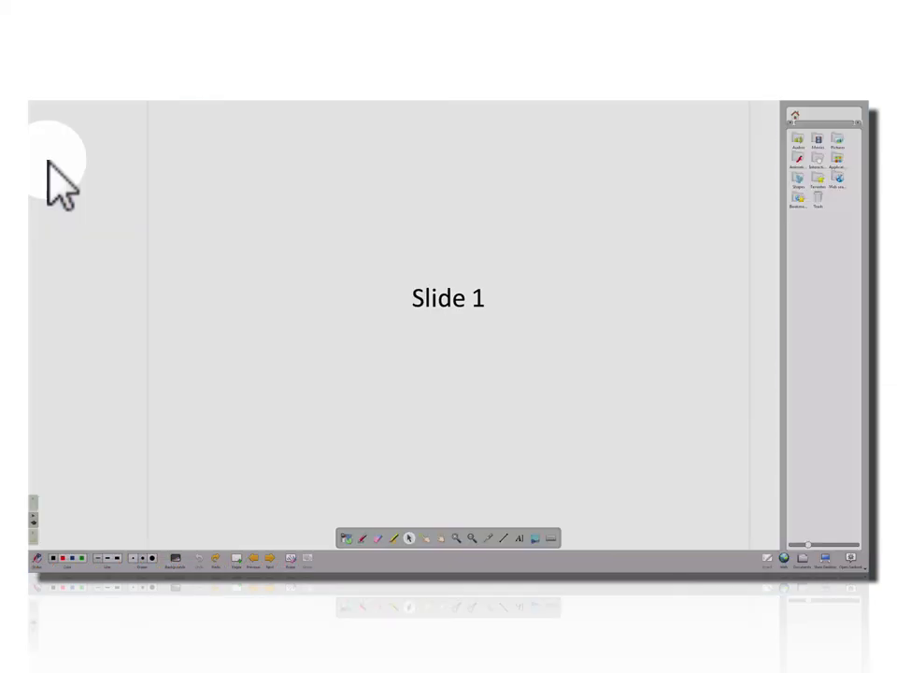
{"action": "left_click", "coordinate": [363, 535]}
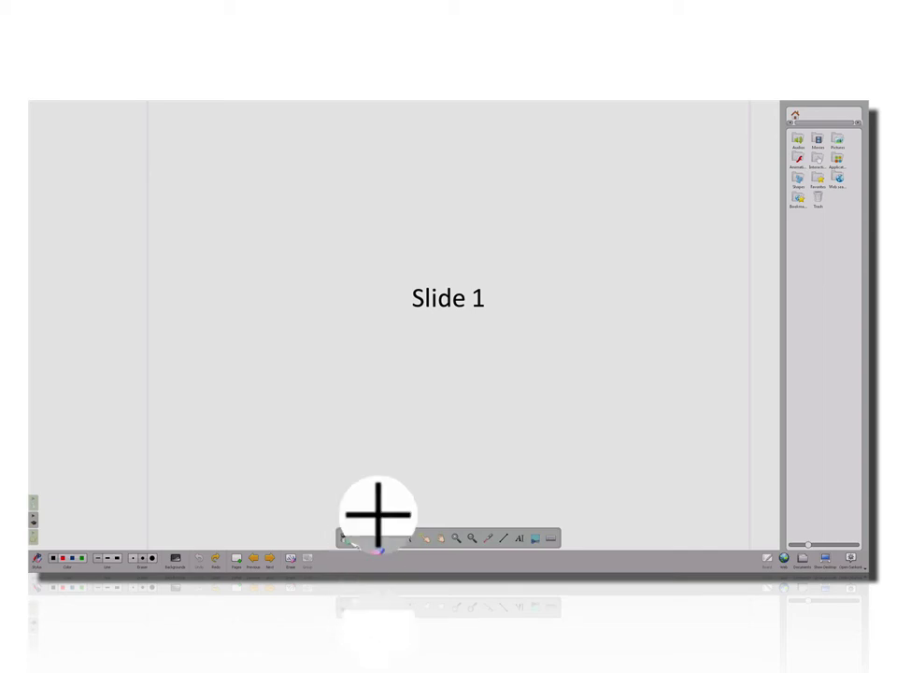
{"action": "mouse_move", "coordinate": [407, 296]}
{"action": "left_mouse_down"}
{"action": "mouse_move", "coordinate": [404, 316]}
{"action": "mouse_move", "coordinate": [505, 318]}
{"action": "left_mouse_up"}
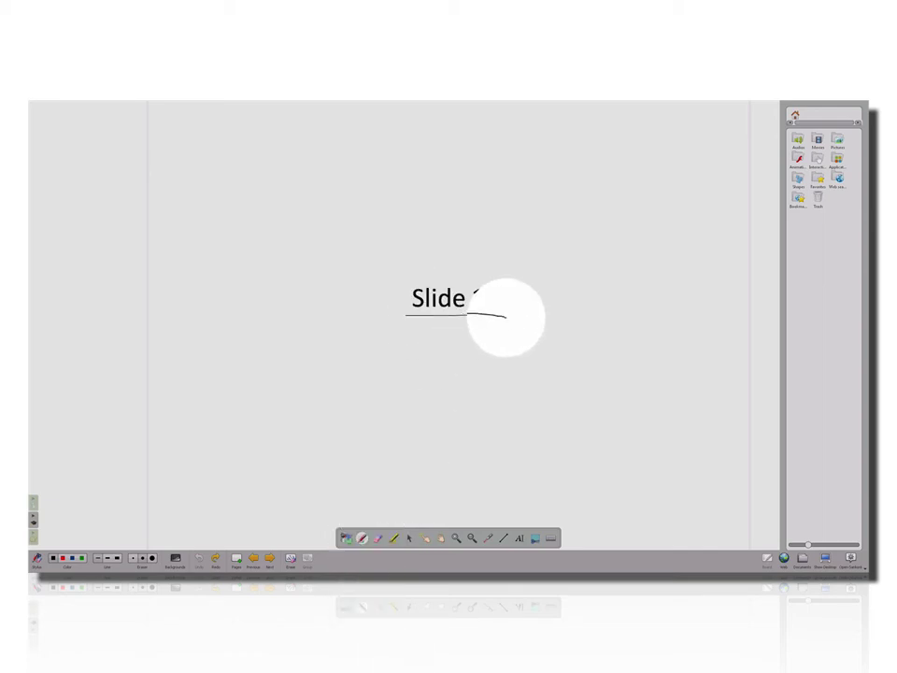
- Go to the Slide 2 page and highlight its title and its bullet line in yellow
{"action": "left_click", "coordinate": [269, 553]}
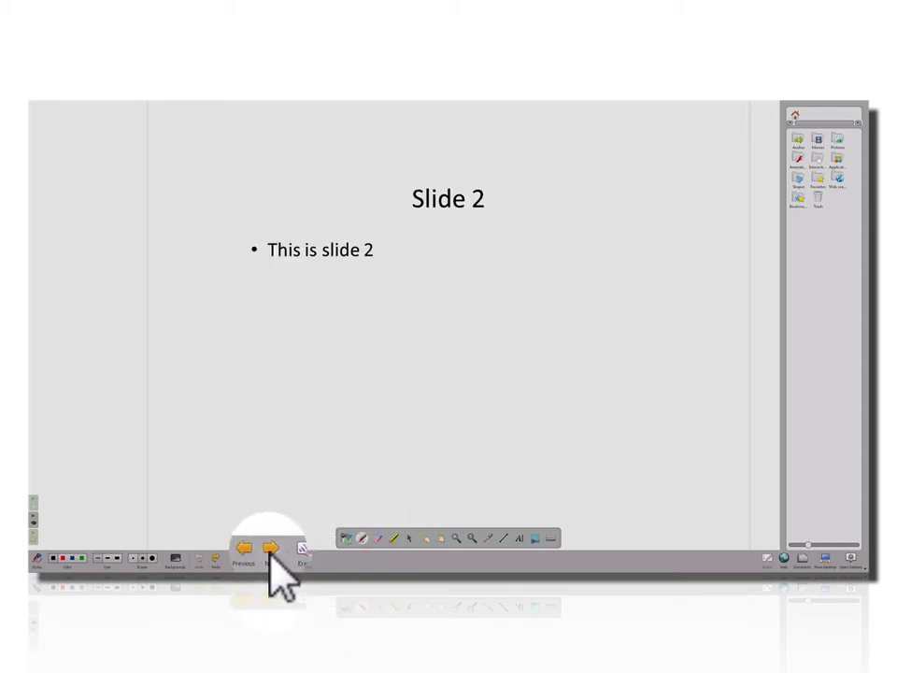
{"action": "left_click", "coordinate": [394, 536]}
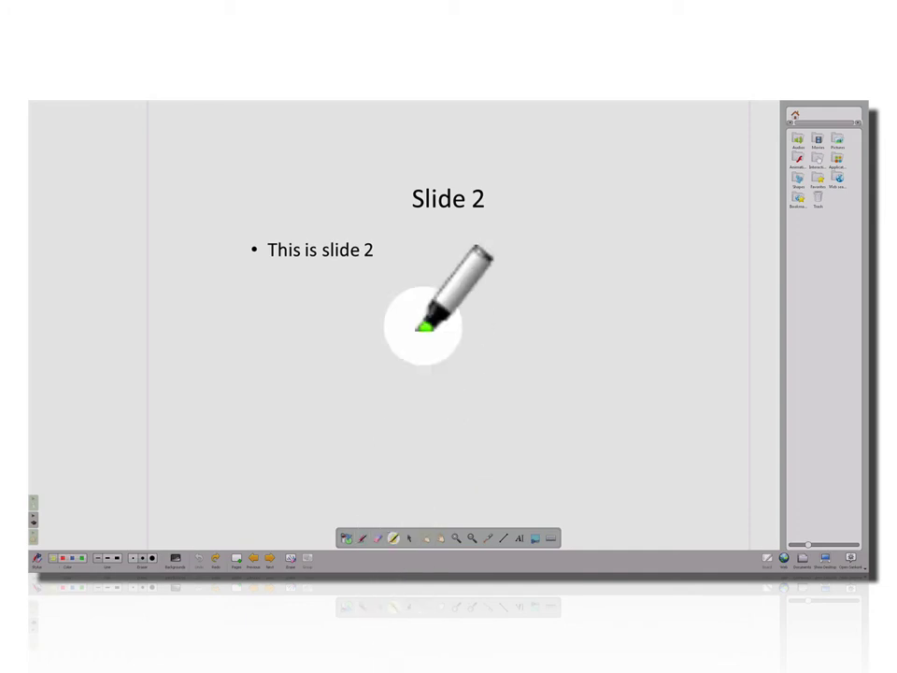
{"action": "left_click_drag", "start_coordinate": [403, 199], "coordinate": [516, 198]}
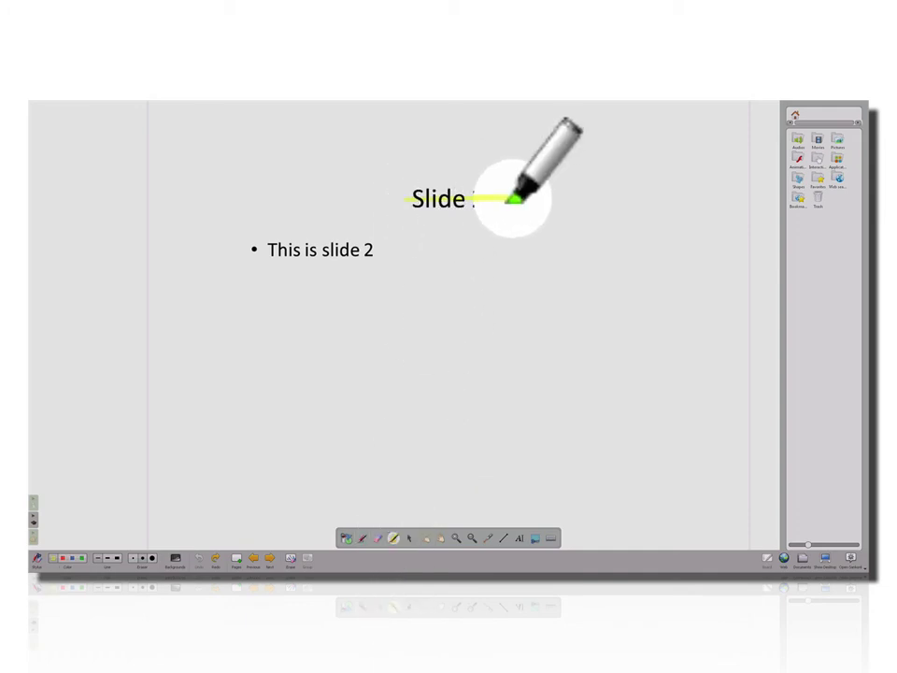
{"action": "left_click_drag", "start_coordinate": [246, 250], "coordinate": [400, 245]}
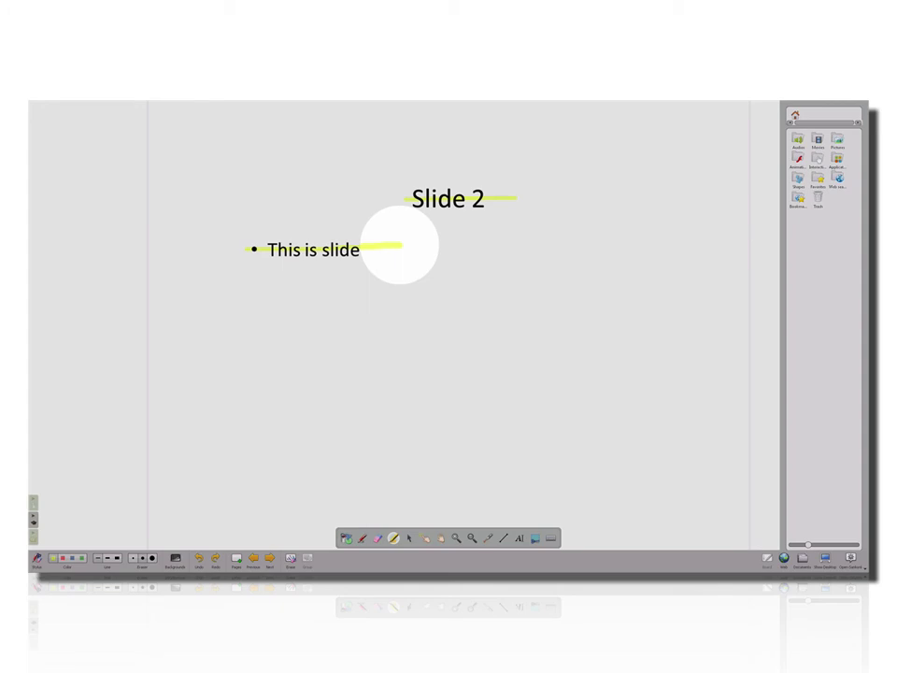
- Advance to the Slide 3 page and highlight its title and its bullet line in yellow
{"action": "left_click", "coordinate": [271, 557]}
{"action": "left_click_drag", "start_coordinate": [407, 200], "coordinate": [501, 200]}
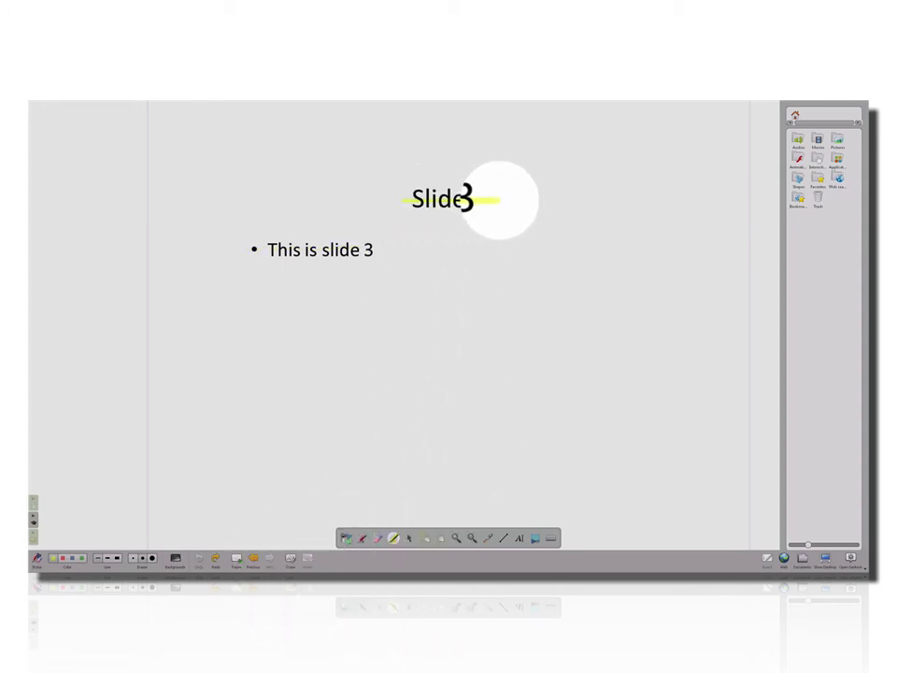
{"action": "left_click_drag", "start_coordinate": [254, 248], "coordinate": [384, 250]}
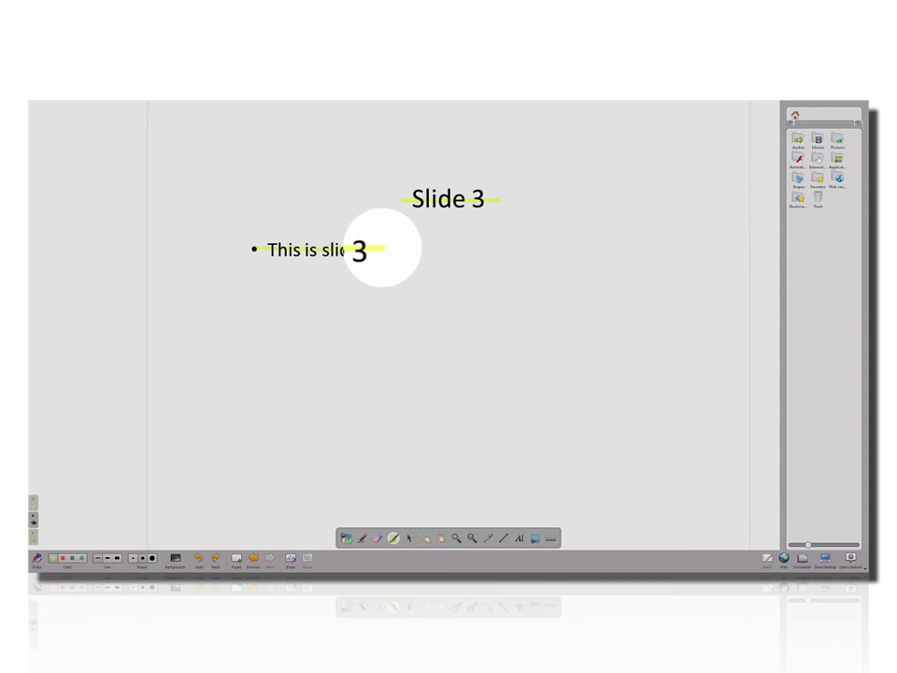
- Show the desktop from the whiteboard, bring up the Camtasia recorder and stop the recording
{"action": "left_click", "coordinate": [828, 557]}
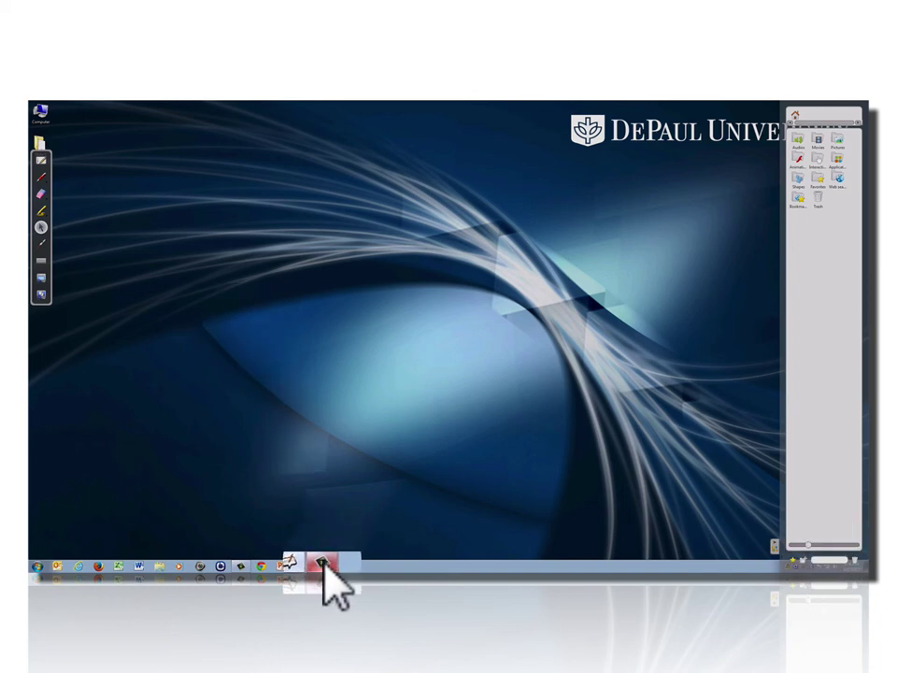
{"action": "mouse_move", "coordinate": [324, 561]}
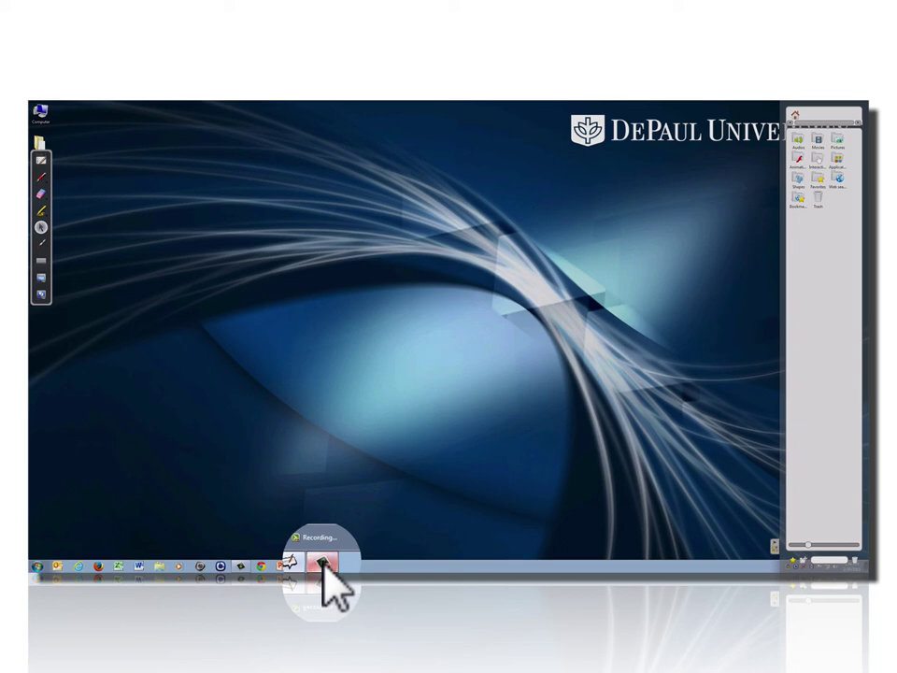
{"action": "left_click", "coordinate": [323, 564]}
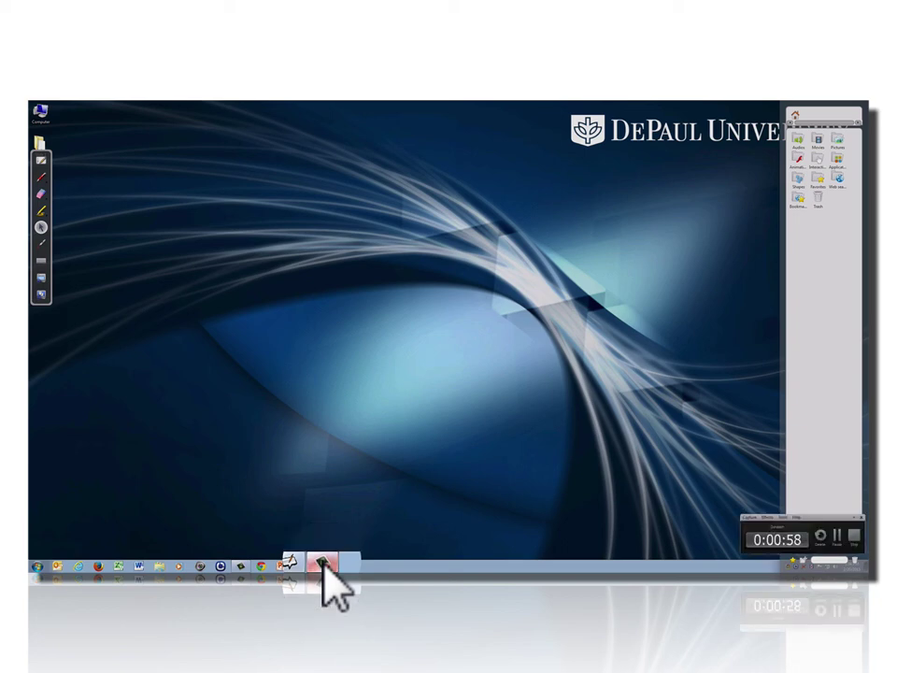
{"action": "left_click", "coordinate": [850, 540]}
{"action": "left_click", "coordinate": [846, 546]}
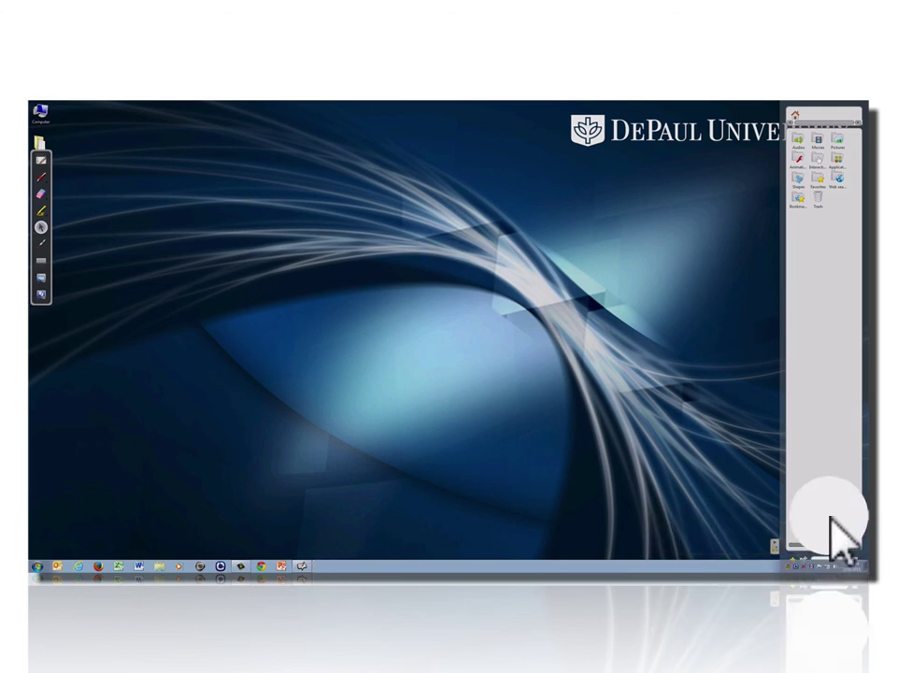